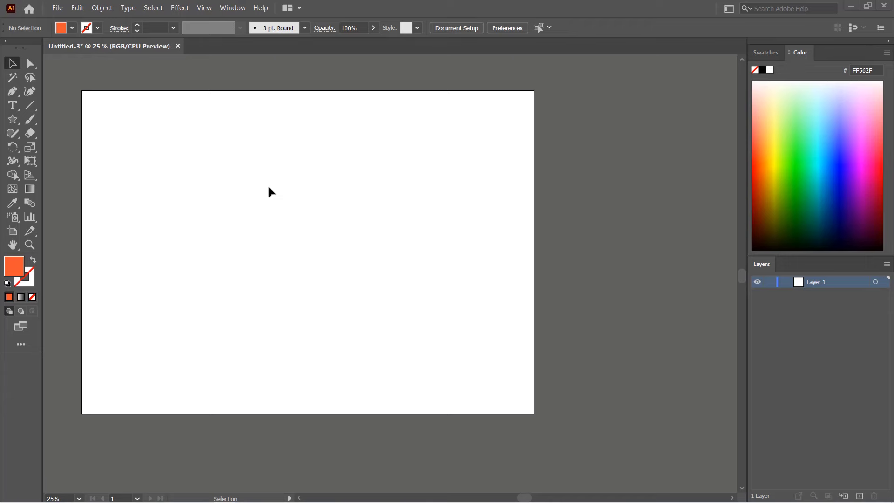
Show the Align panel from the Window menu and review its Align To reference choices
left_click(230, 8)
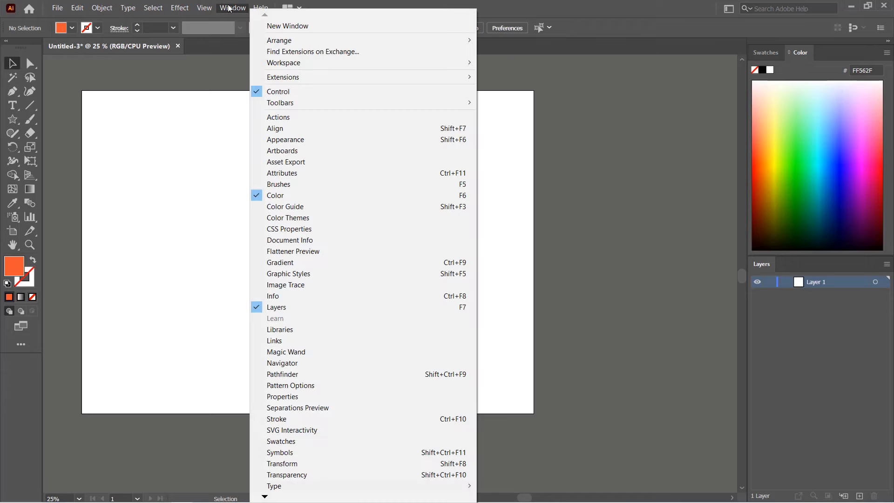
left_click(318, 129)
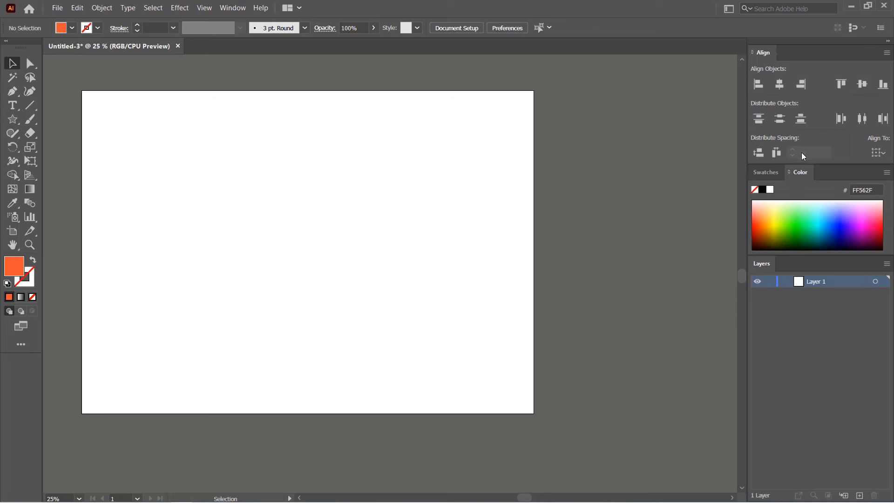
left_click(869, 152)
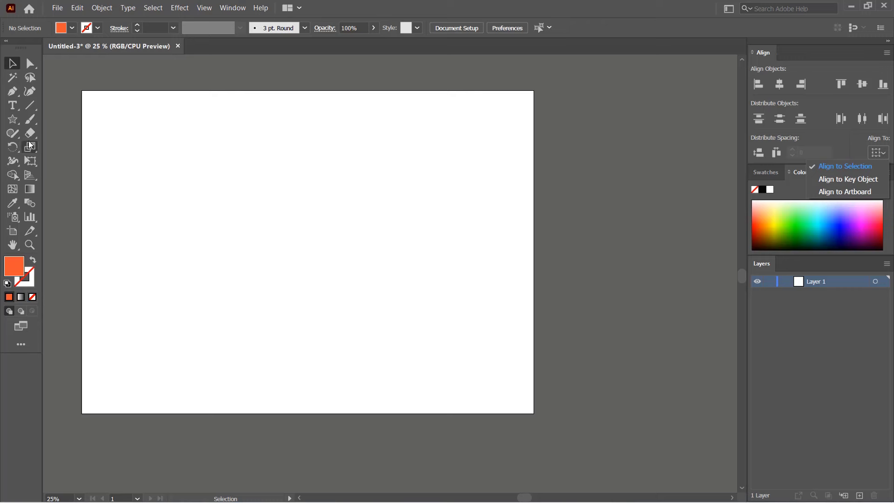
left_click(22, 127)
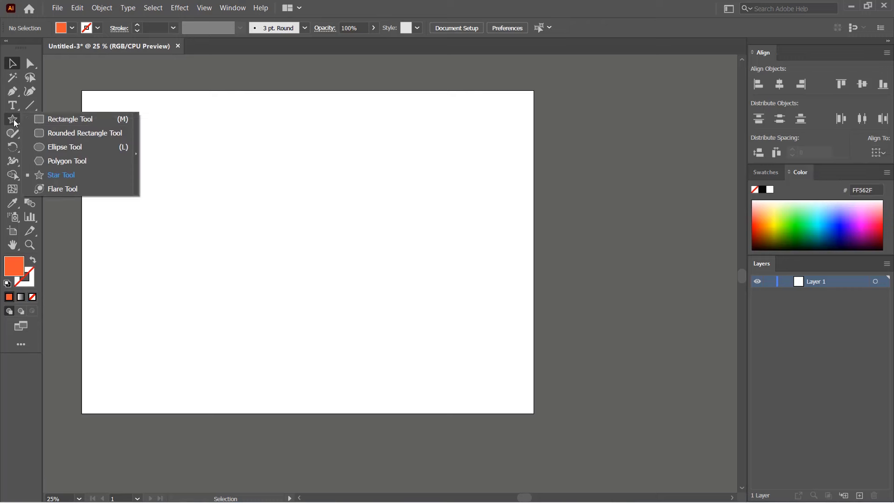
Draw an orange rectangle at the top-left and a blue circle near the top centre
key("m")
left_click_drag(131, 135, 180, 205)
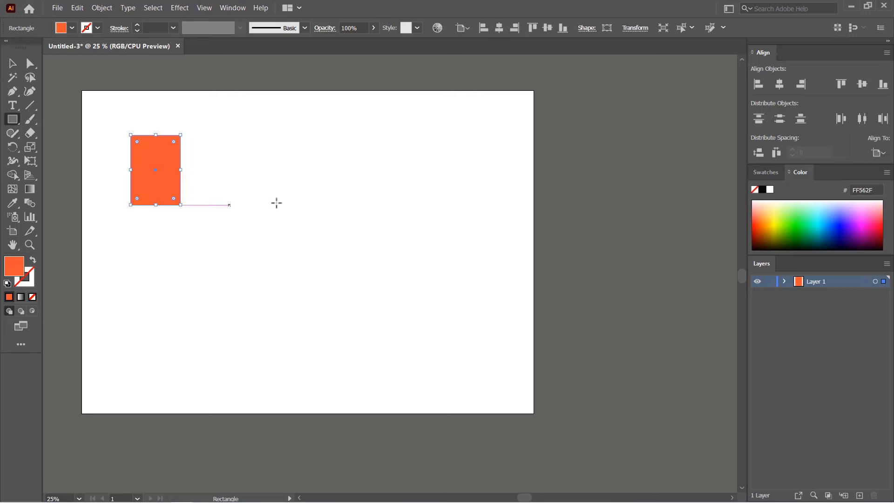
mouse_move(6, 122)
left_mouse_down()
mouse_move(42, 133)
mouse_move(42, 145)
left_mouse_up()
left_click_drag(282, 154, 312, 123)
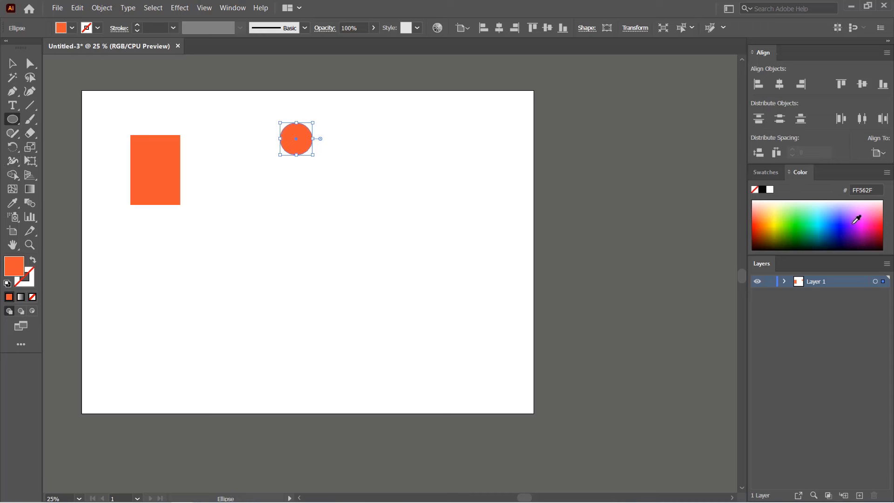
left_click(843, 216)
Draw a green star in the middle of the artboard
left_click_drag(12, 119, 53, 180)
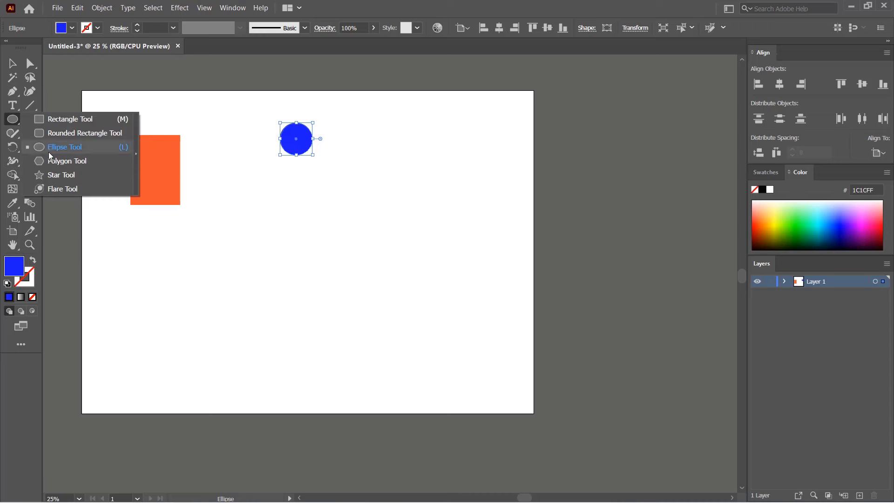
left_click(52, 177)
left_click_drag(355, 243, 392, 225)
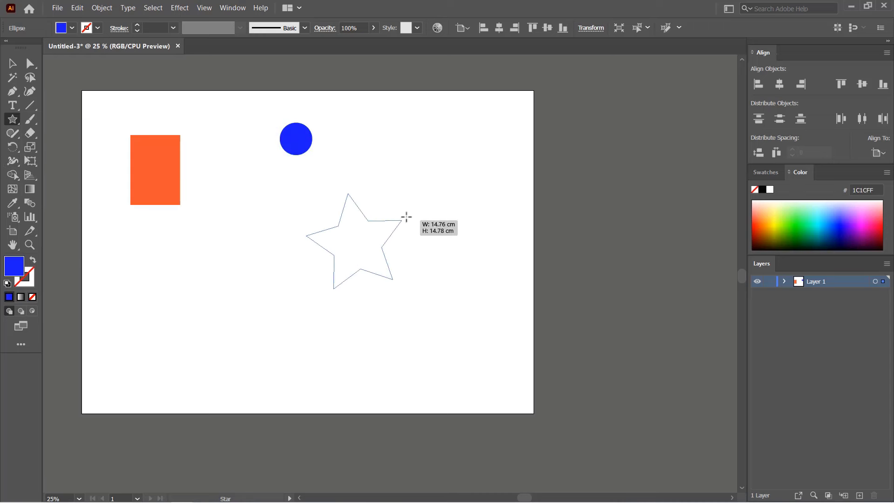
left_click(802, 227)
Draw a pink triangle near the artboard's right side
left_click_drag(13, 119, 40, 166)
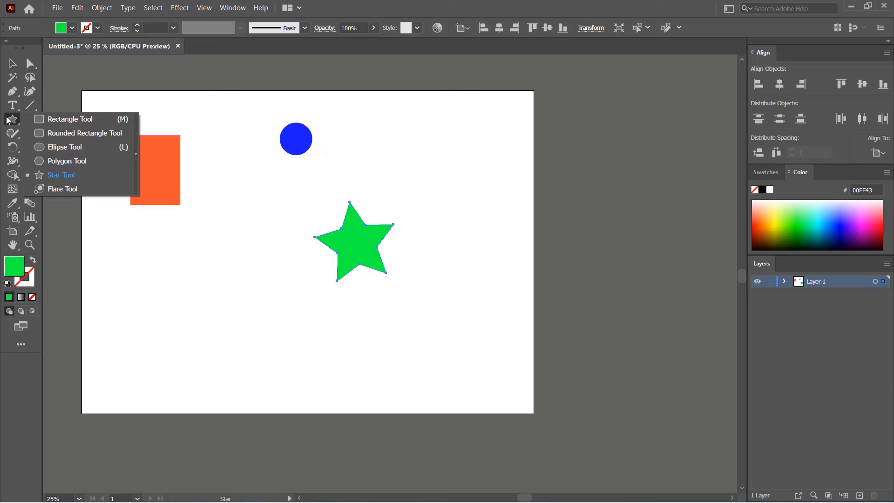
left_click_drag(475, 180, 498, 169)
left_click(876, 215)
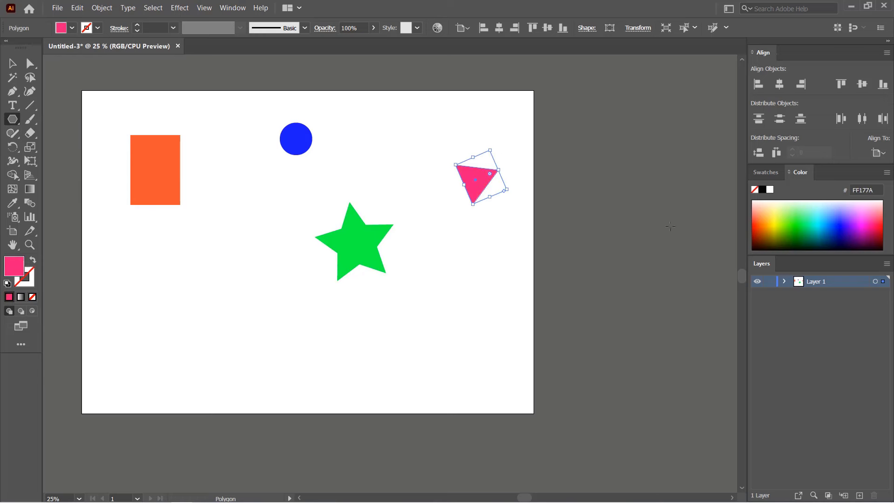
Marquee-select all four shapes with the Selection tool
left_click(12, 63)
left_click(220, 306)
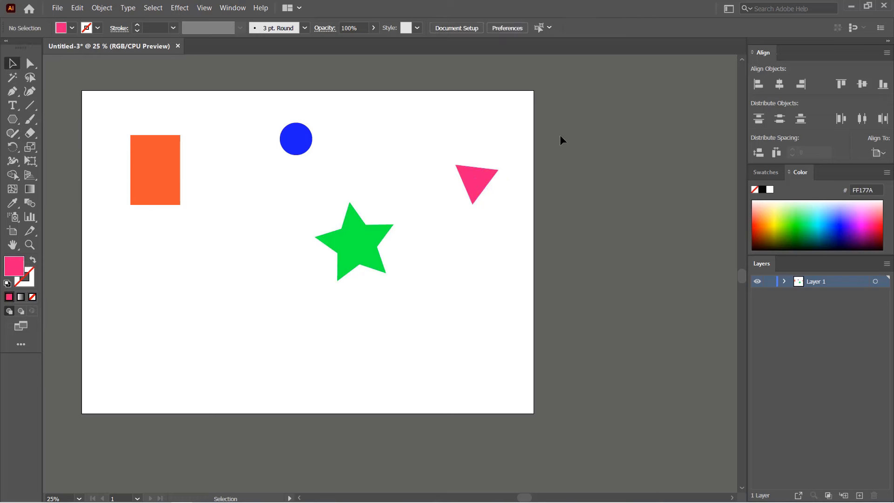
left_click_drag(511, 122, 124, 302)
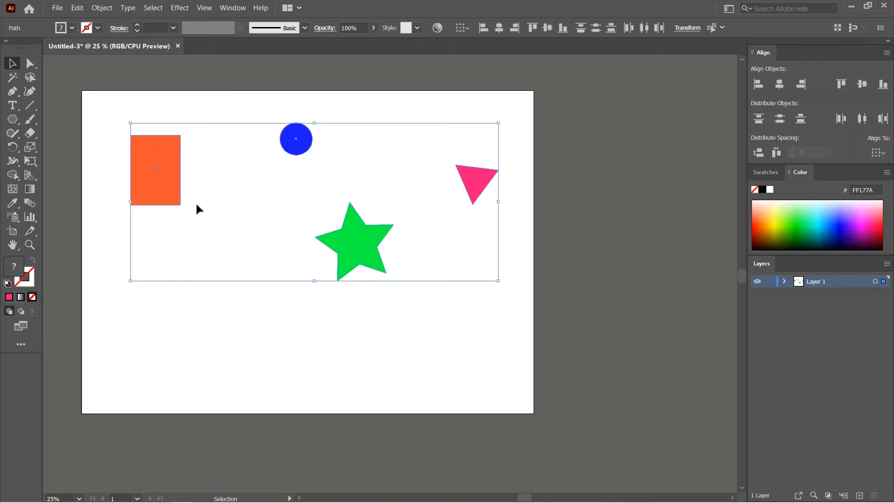
Drag the four selected shapes down and slightly left, then check the Align To setting (Align to Selection)
left_click_drag(172, 194, 156, 239)
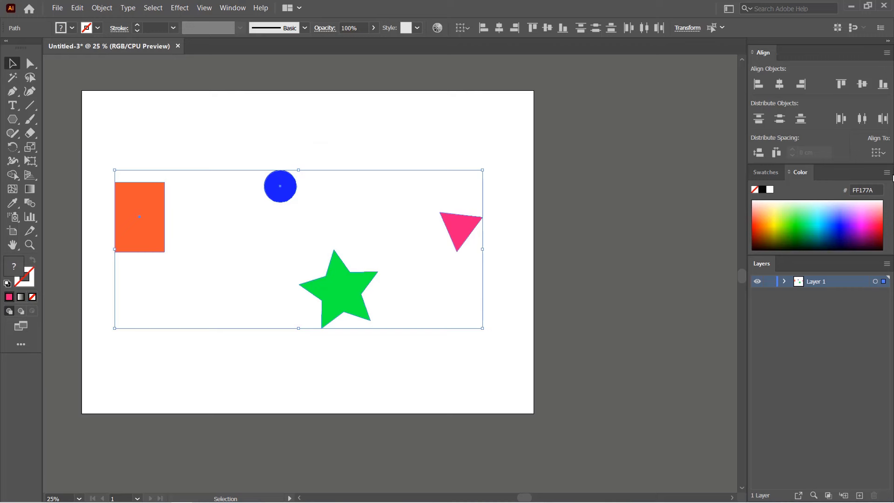
left_click(878, 153)
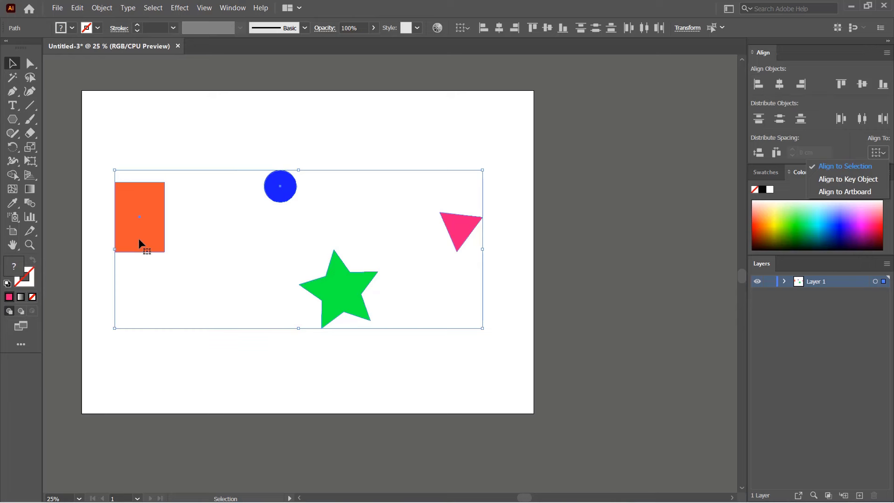
left_click(757, 85)
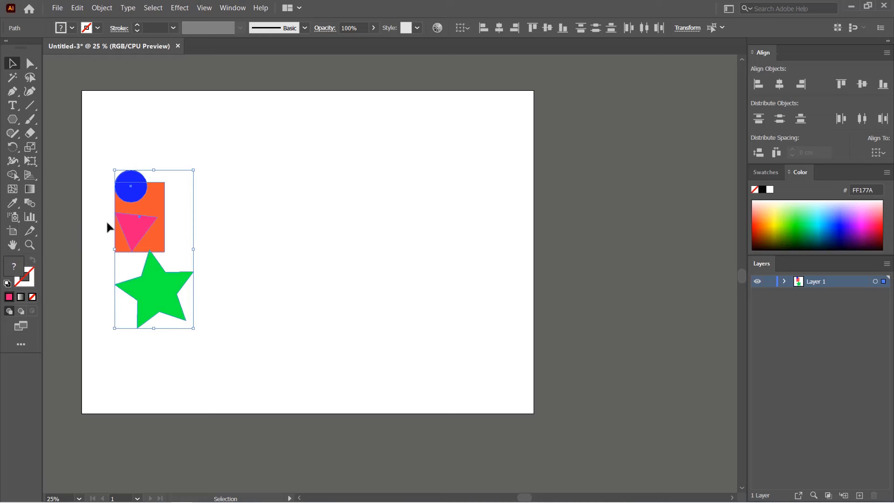
key("a")
key("ctrl+z")
key("v")
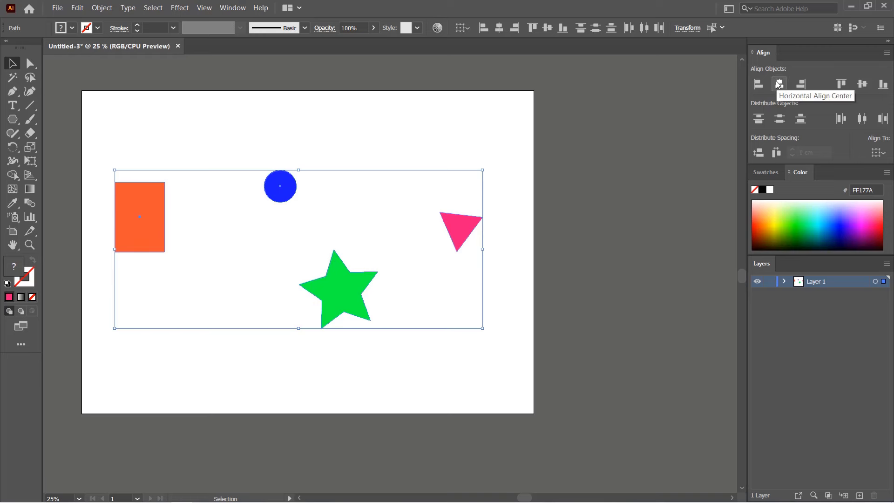
left_click(778, 84)
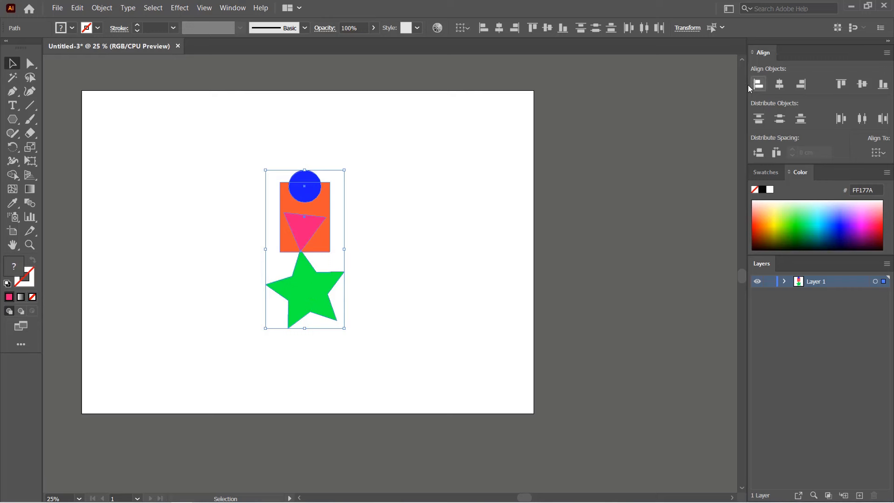
key("ctrl+z")
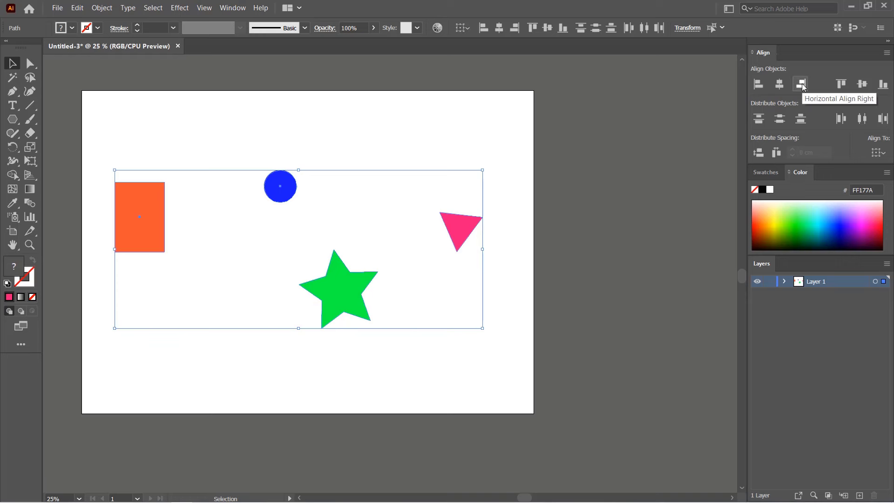
left_click(801, 84)
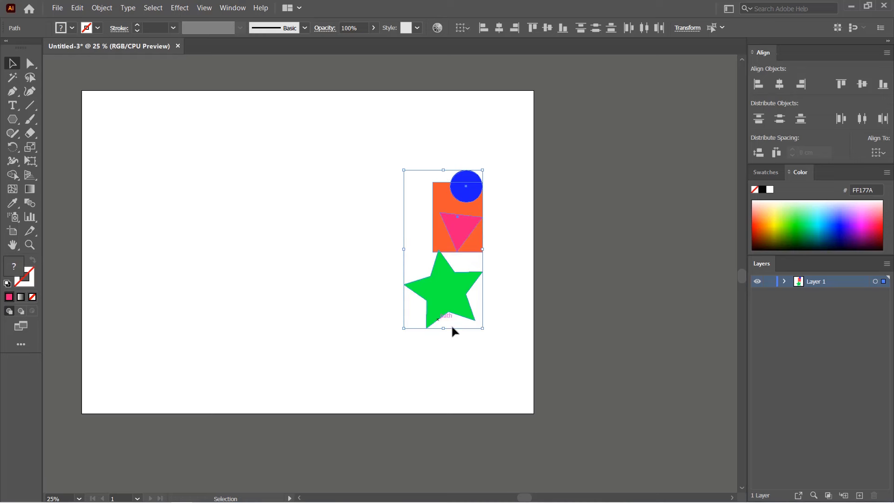
key("ctrl+z")
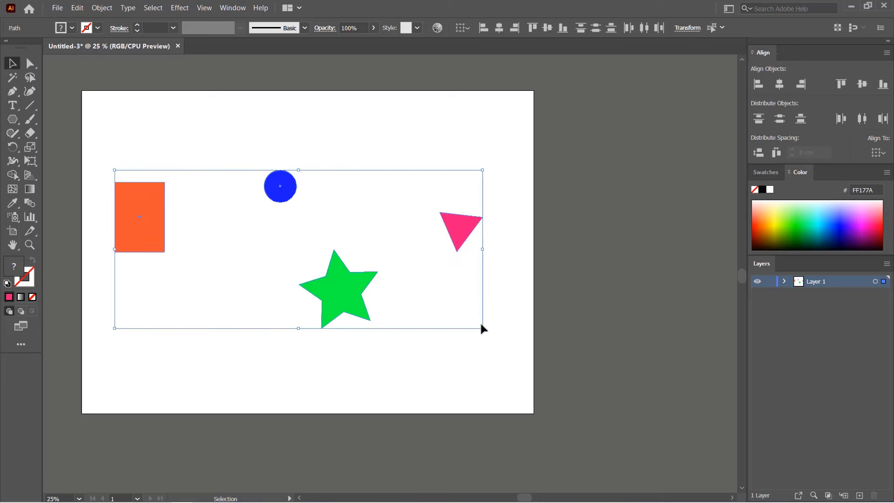
Try top and vertical-centre alignment, undoing each, then align the shapes' bottom edges
left_click(839, 83)
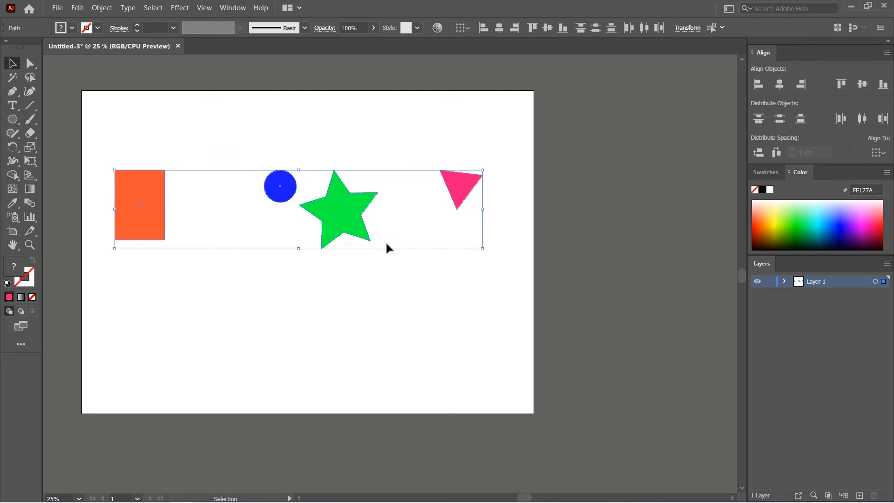
key("ctrl+z")
key("ctrl+z")
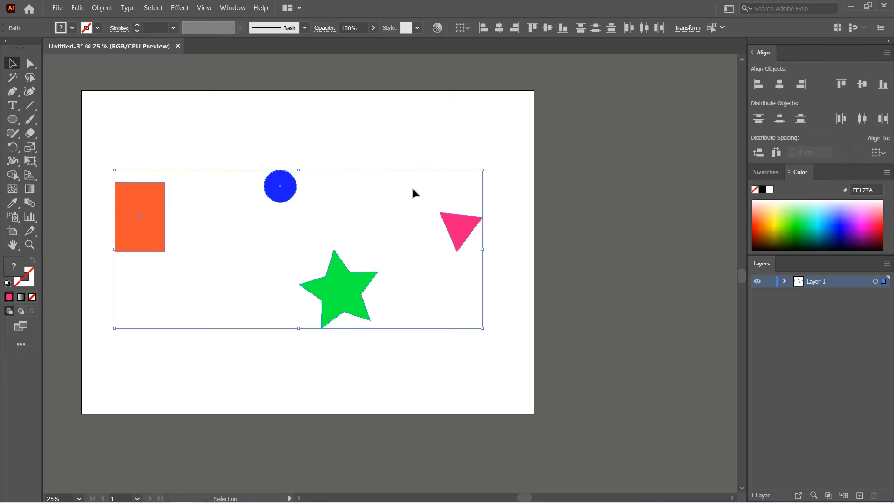
left_click(862, 85)
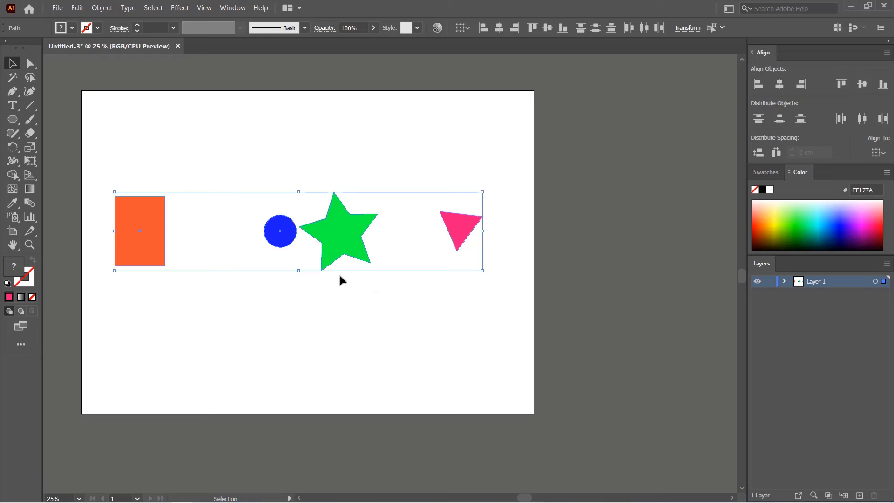
key("ctrl+z")
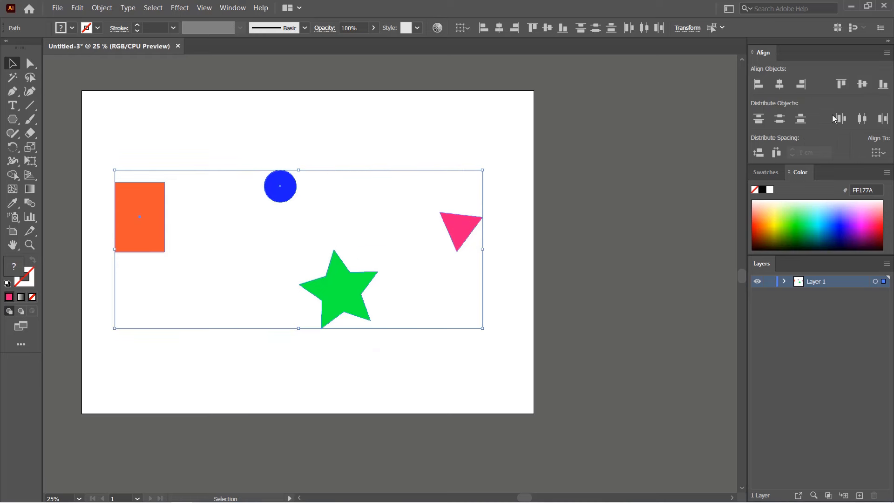
left_click(882, 85)
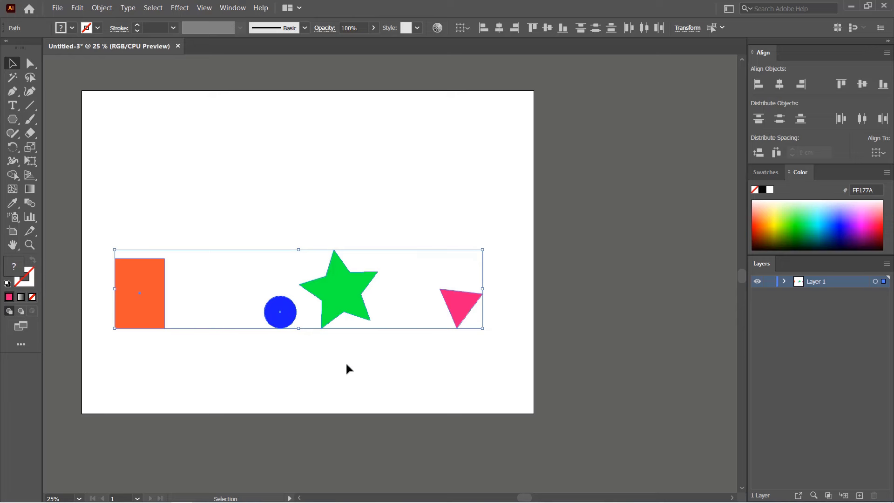
Undo the bottom alignment, deselect the shapes and review the Align to Selection reference
left_click(368, 362)
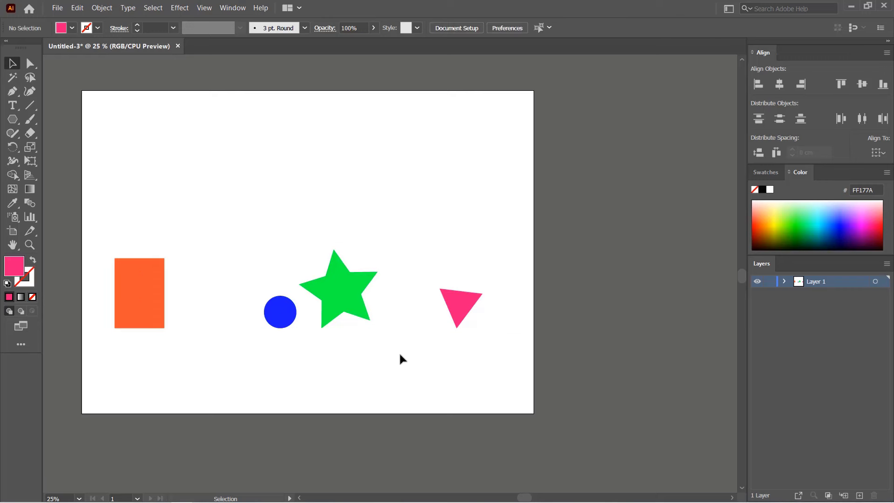
key("ctrl+z")
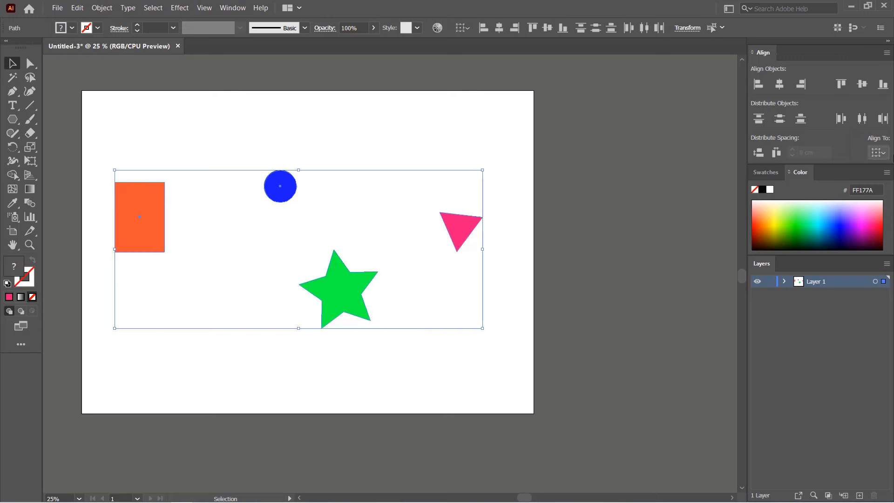
left_click(876, 153)
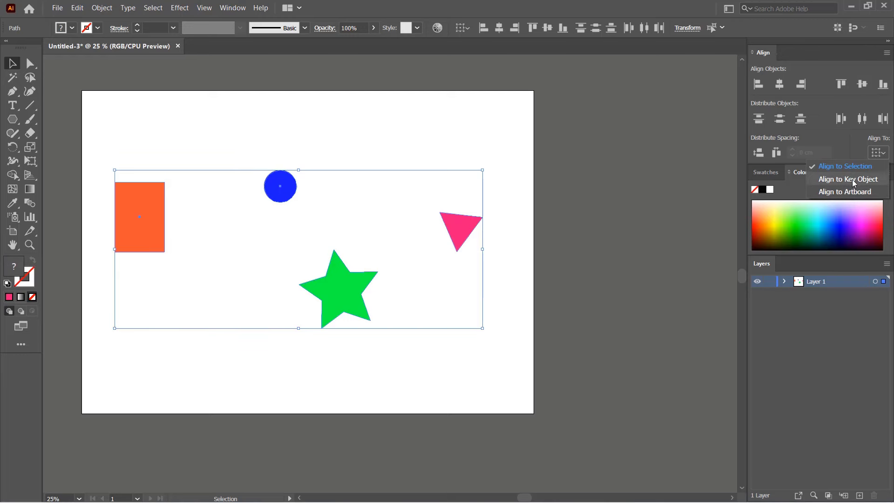
left_click(362, 341)
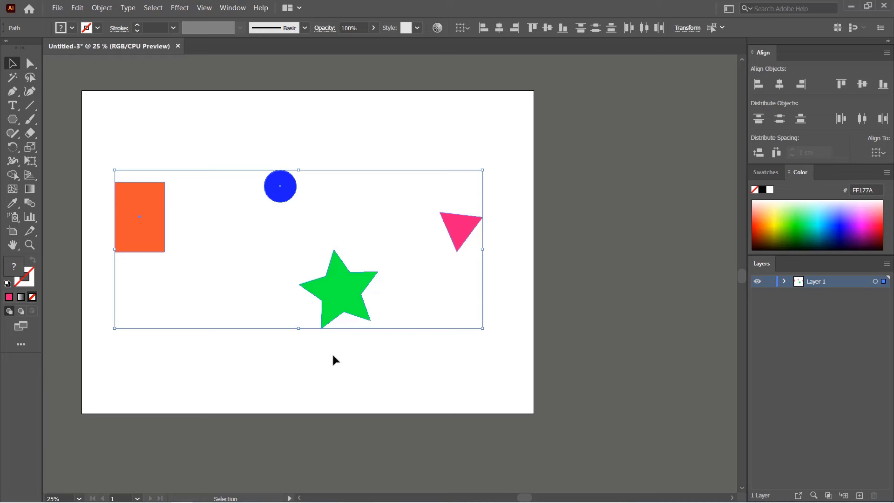
left_click(432, 356)
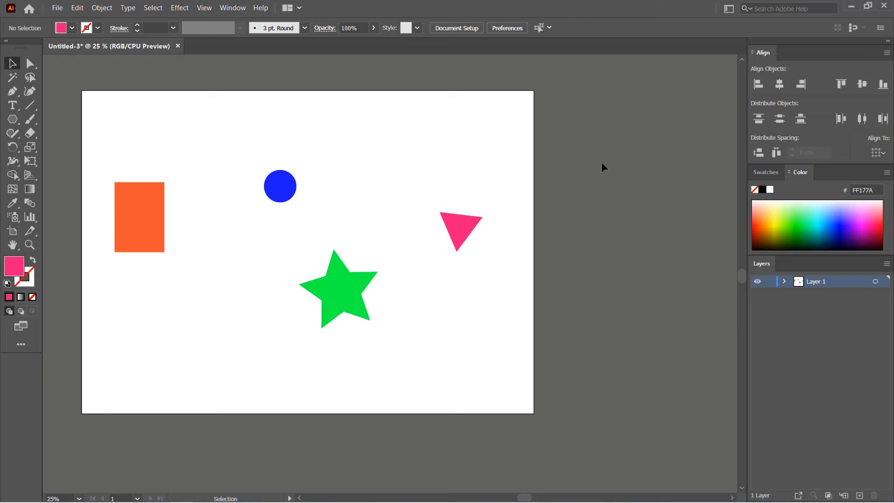
left_click(878, 152)
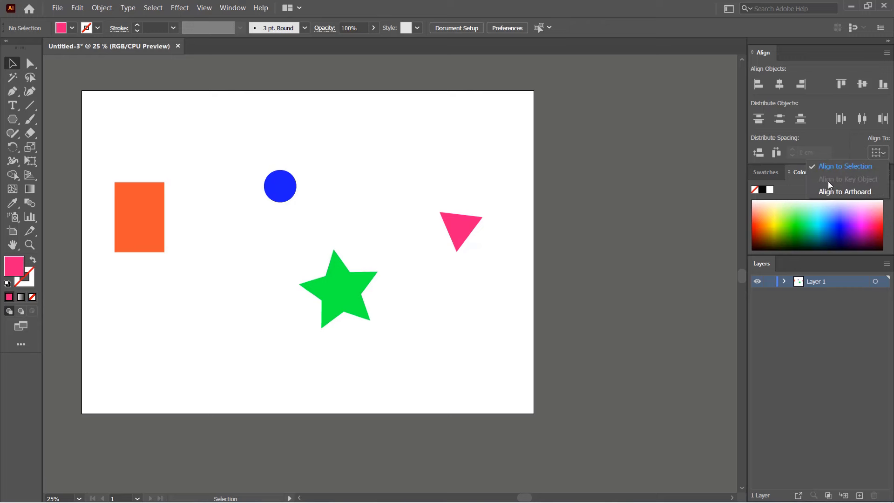
left_click(353, 295)
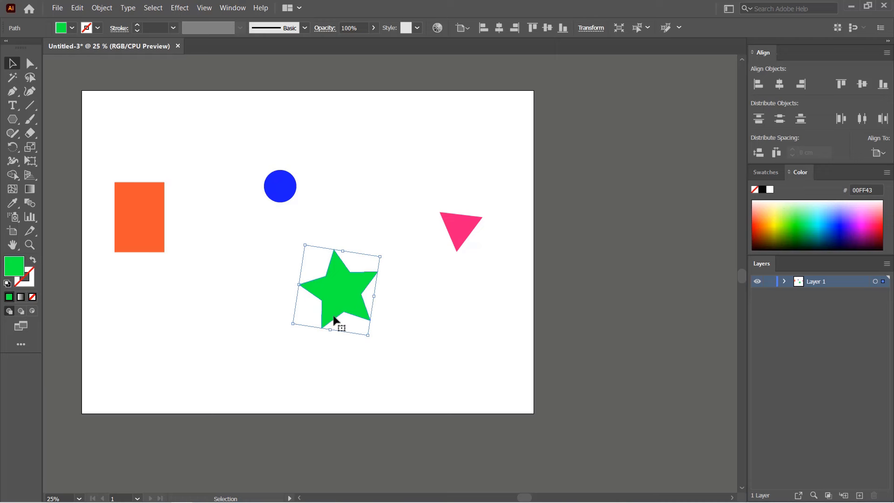
left_click(878, 152)
left_click(386, 291)
left_click_drag(399, 237, 290, 353)
left_click_drag(398, 247, 150, 352)
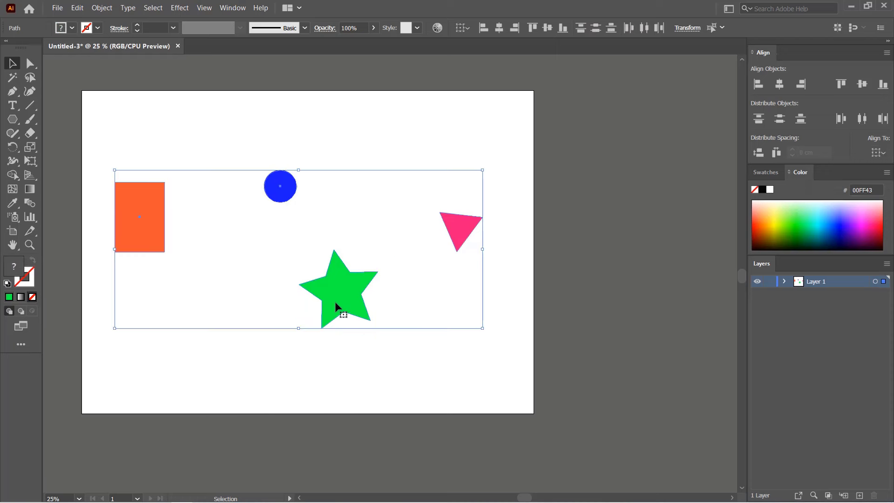
left_click(878, 152)
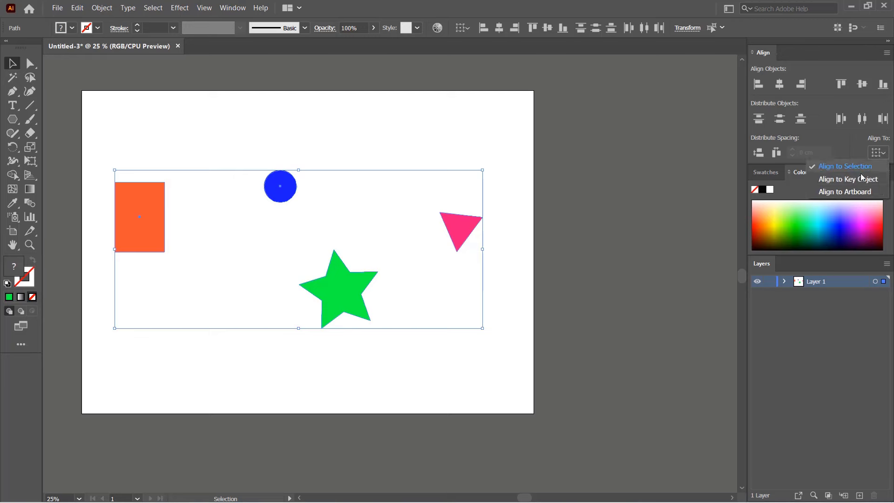
left_click(859, 180)
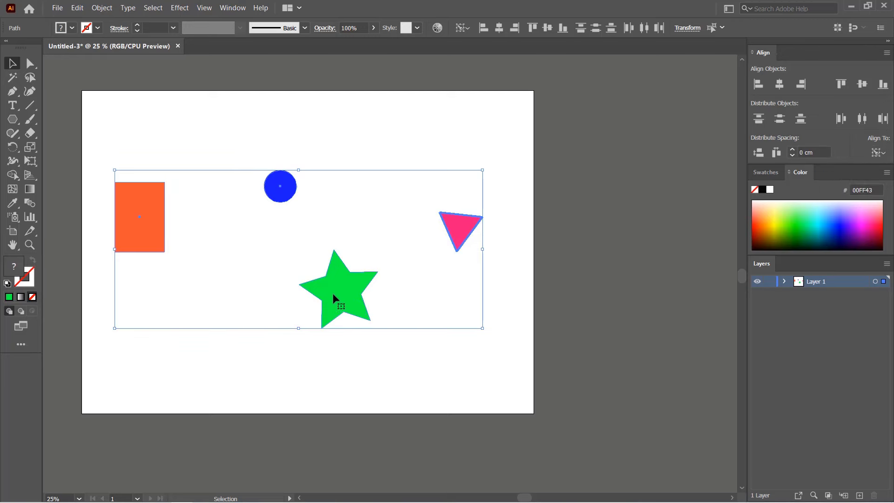
left_click(335, 294)
left_click(147, 222)
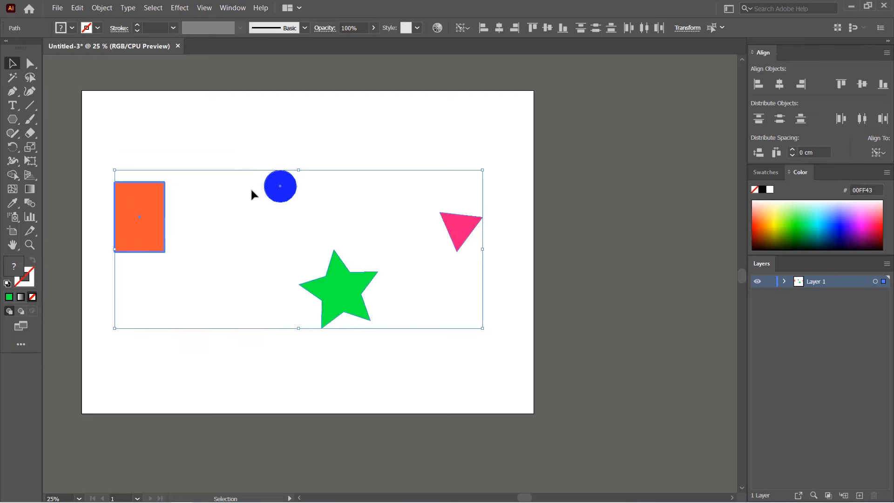
left_click(282, 191)
left_click(459, 235)
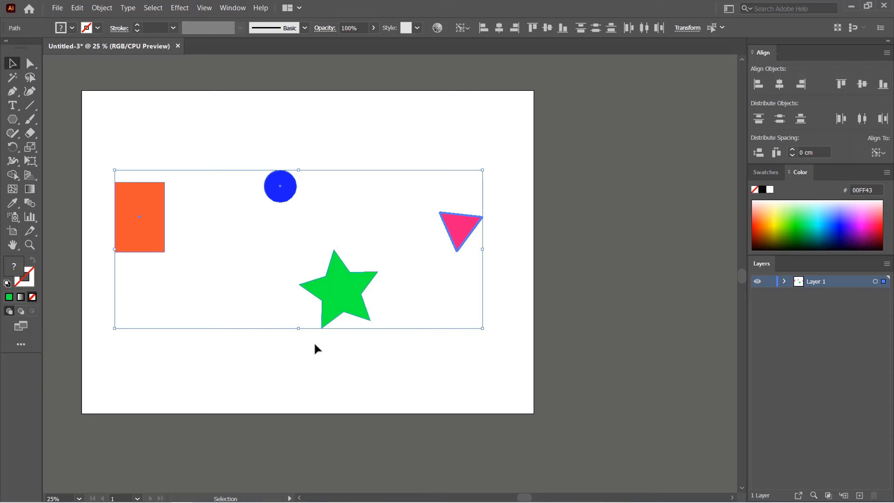
left_click(334, 373)
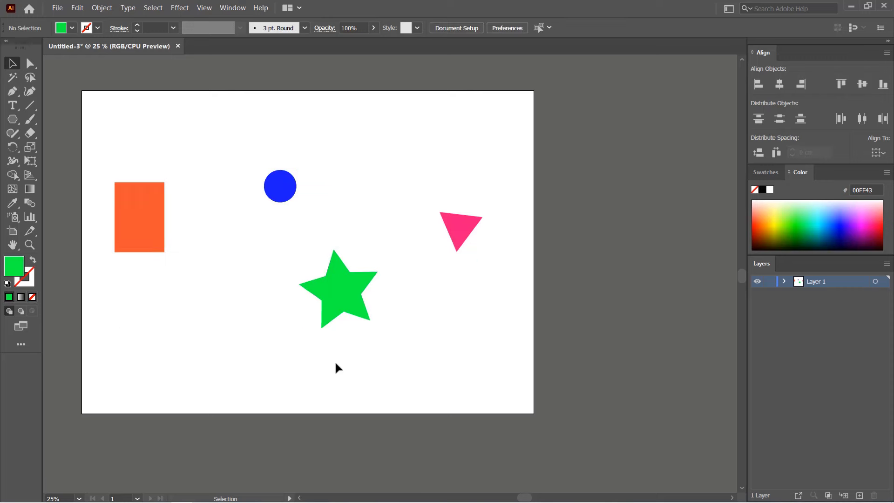
Select all four shapes and set the Align To reference to Align to Artboard
left_click(877, 152)
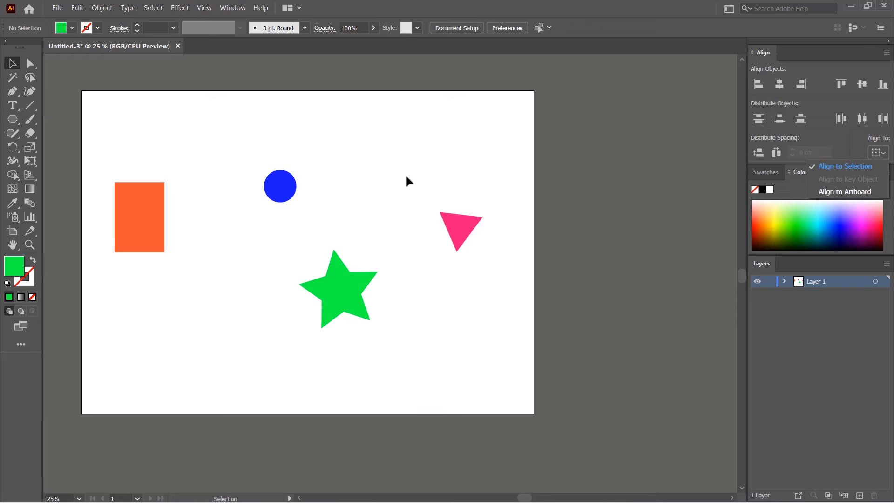
left_click(494, 146)
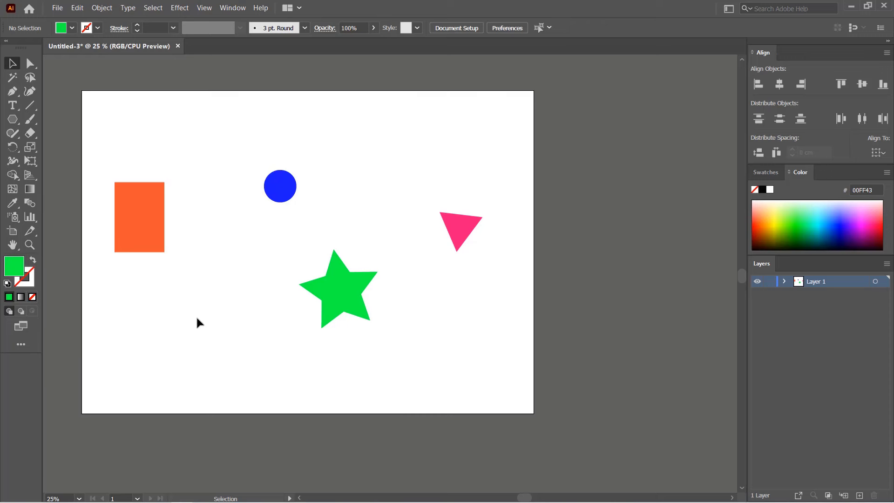
left_click_drag(517, 125, 94, 375)
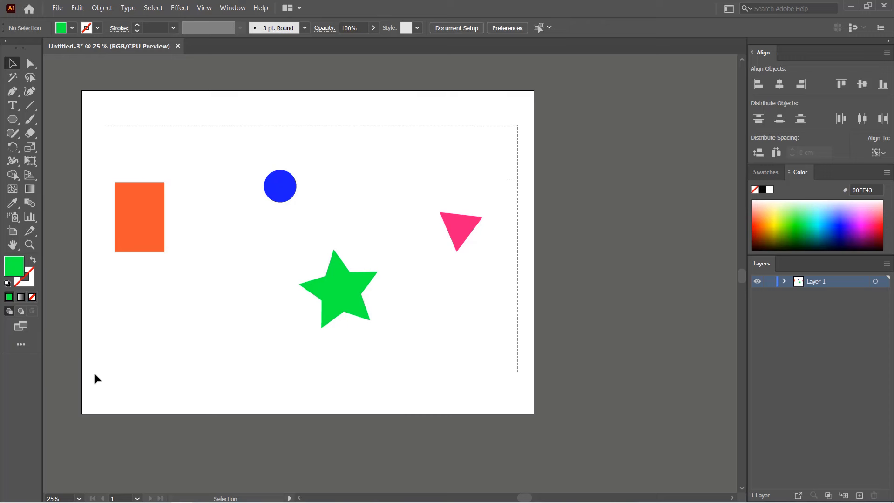
left_click(878, 152)
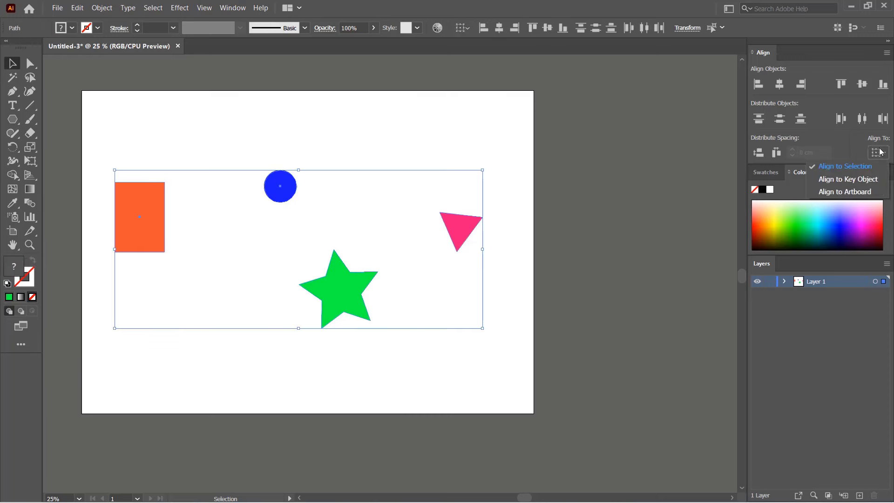
left_click(867, 192)
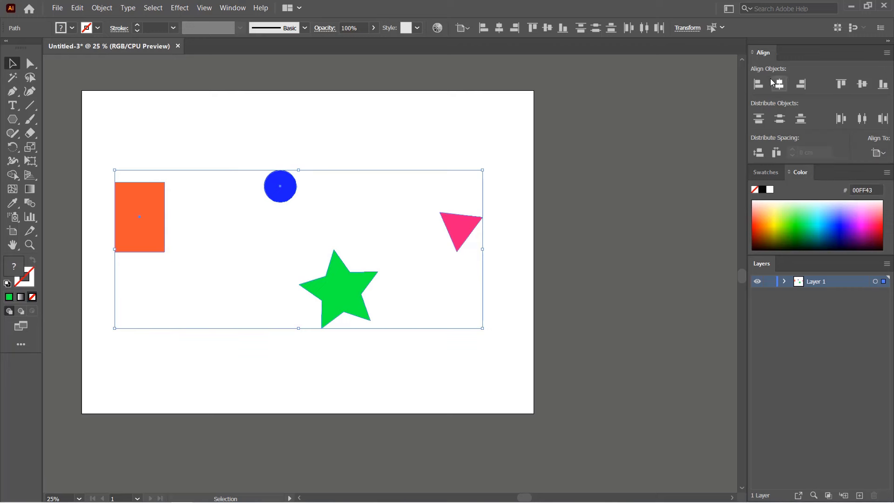
Try left, horizontal-centre and right alignment to the artboard, undoing each
left_click(758, 84)
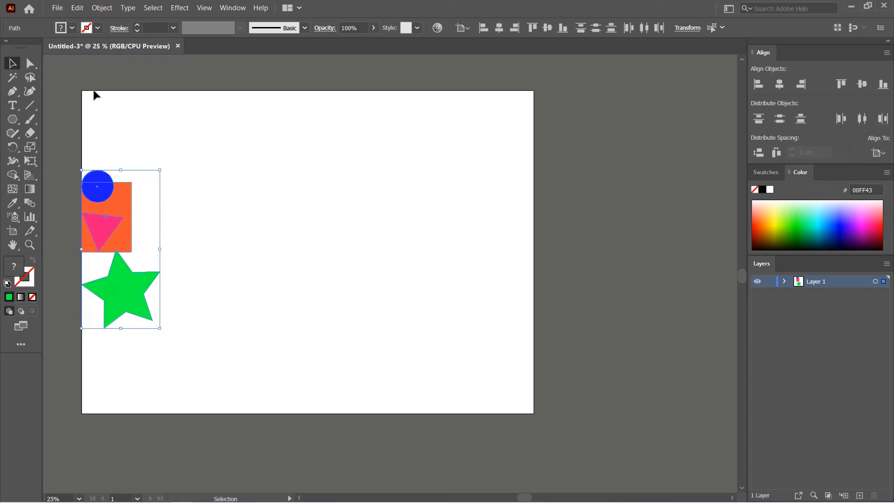
key("ctrl+z")
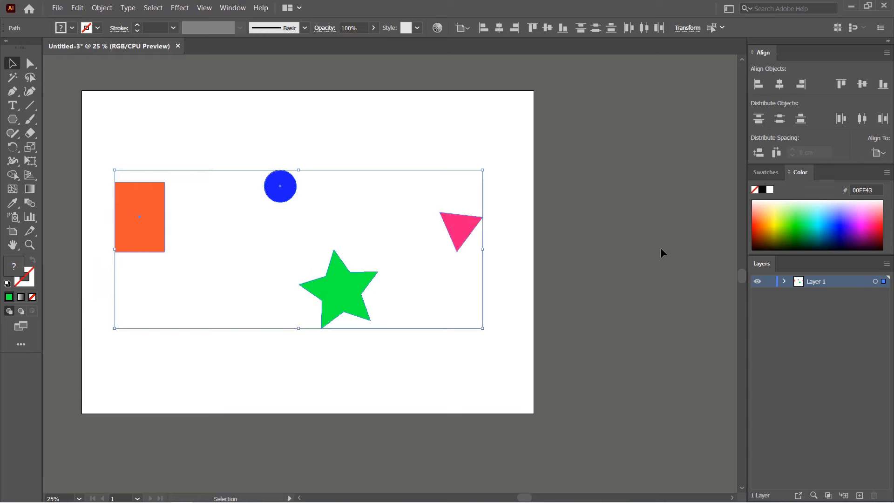
left_click(778, 84)
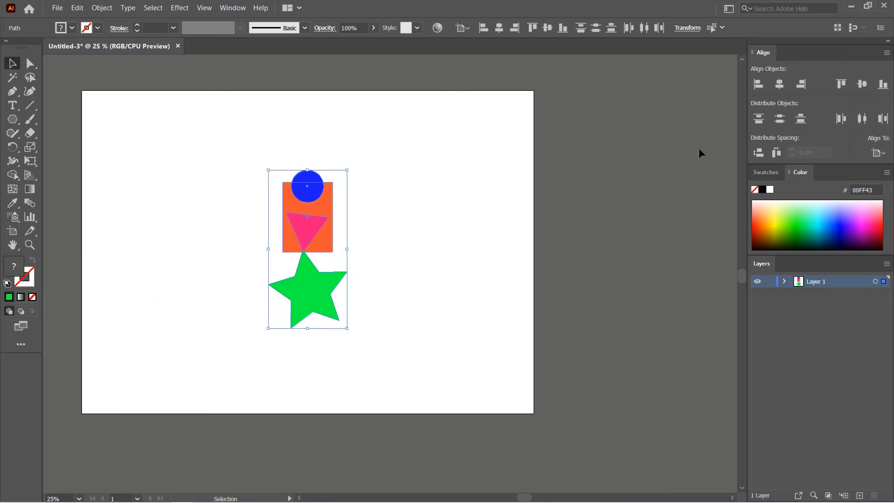
key("ctrl+z")
left_click(801, 84)
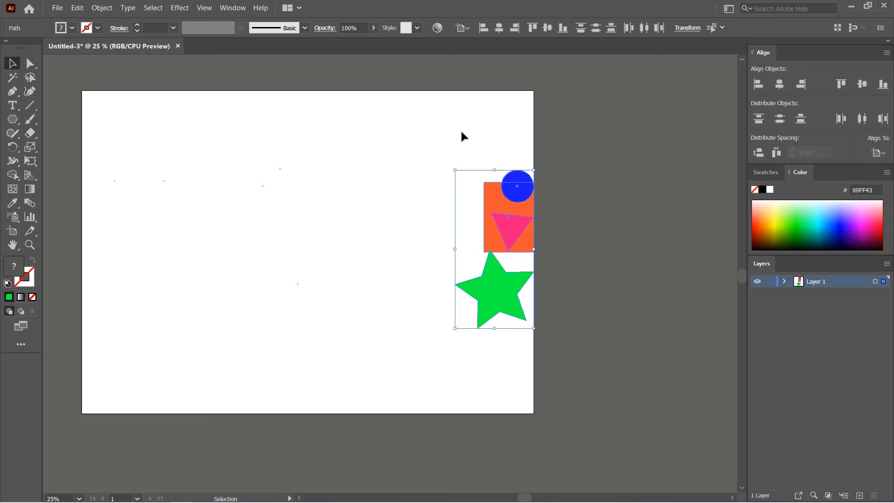
key("ctrl+z")
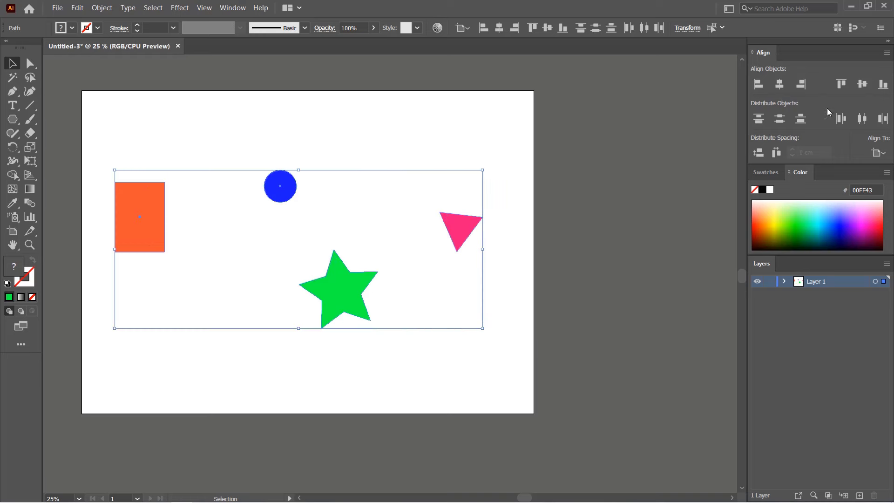
Try top, vertical-centre and bottom alignment to the artboard, undoing each
left_click(844, 83)
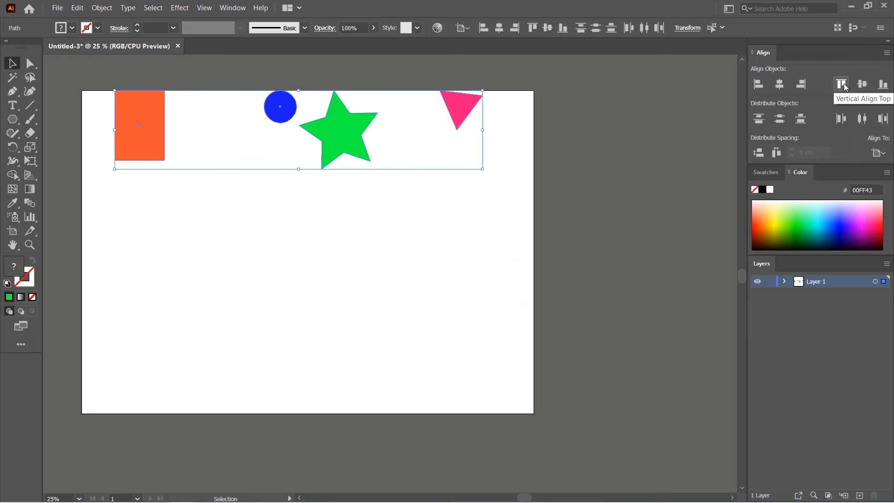
key("ctrl+z")
left_click(862, 84)
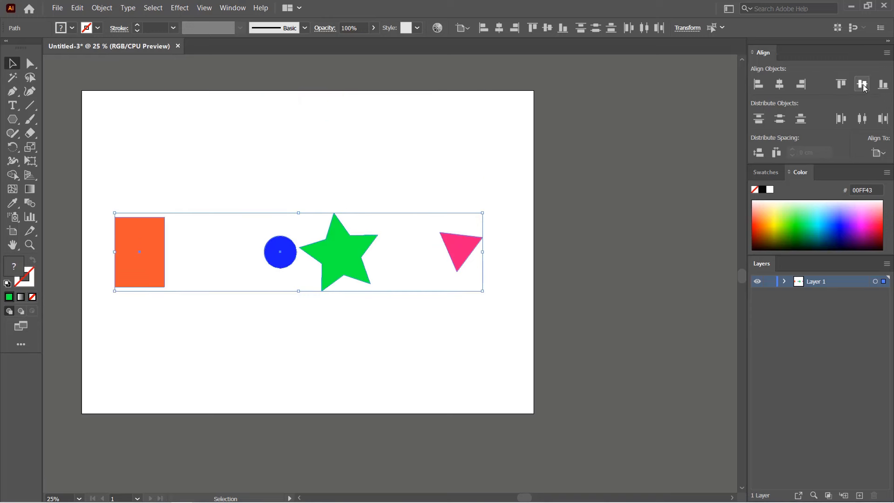
key("ctrl+z")
left_click(883, 84)
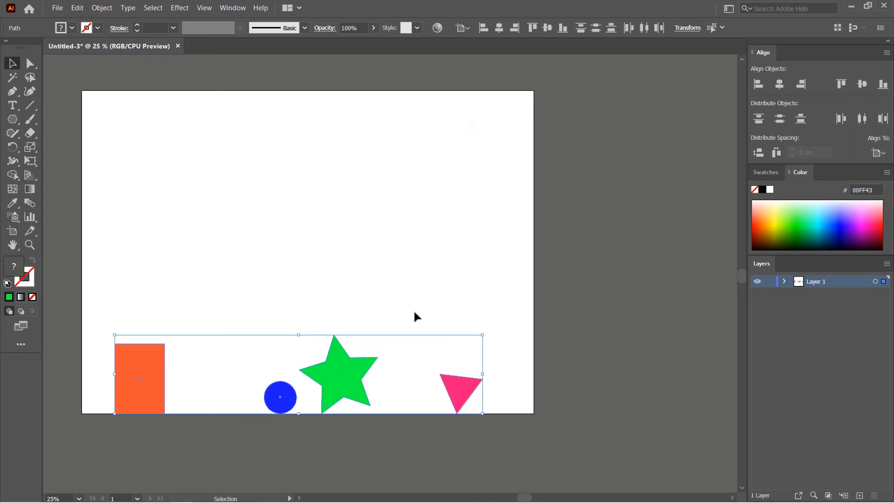
key("ctrl+z")
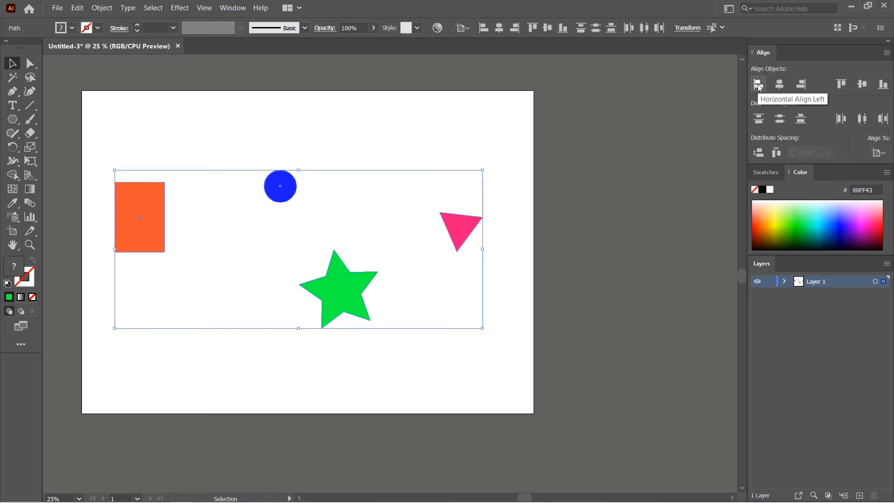
Try left alignment plus even vertical distribution on the artboard, then undo both
left_click(758, 84)
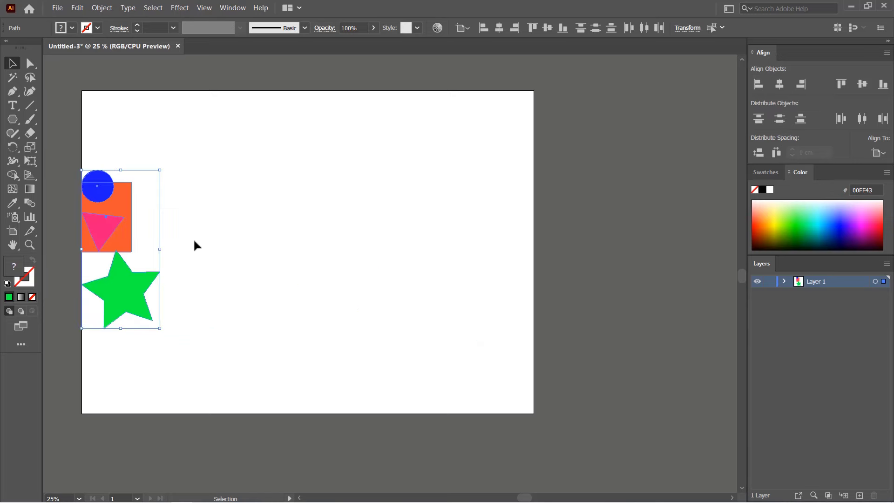
left_click(760, 122)
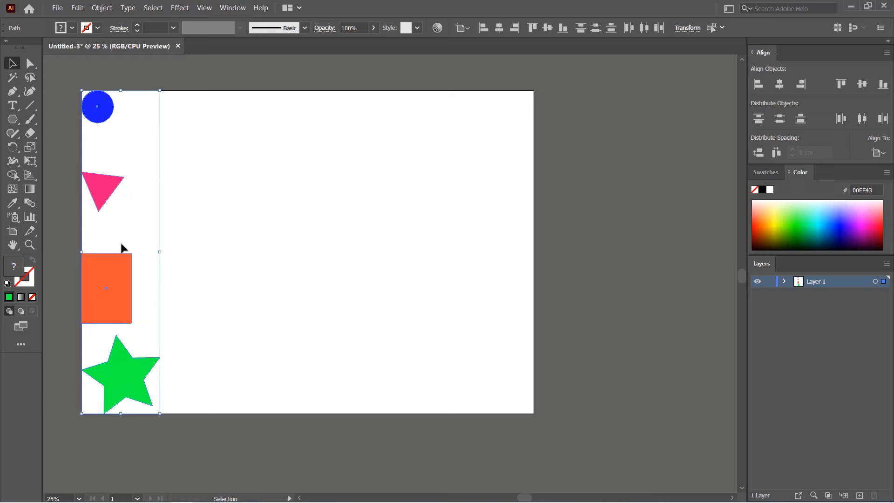
key("ctrl+z")
key("ctrl+z")
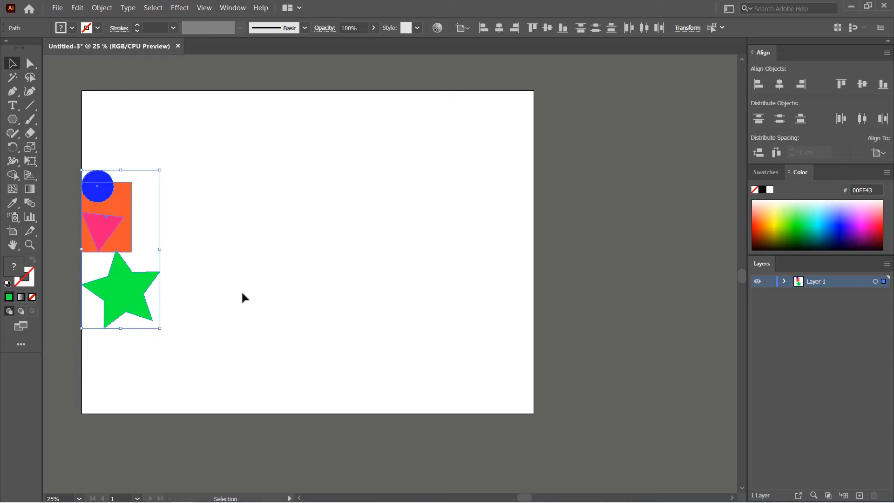
key("ctrl+z")
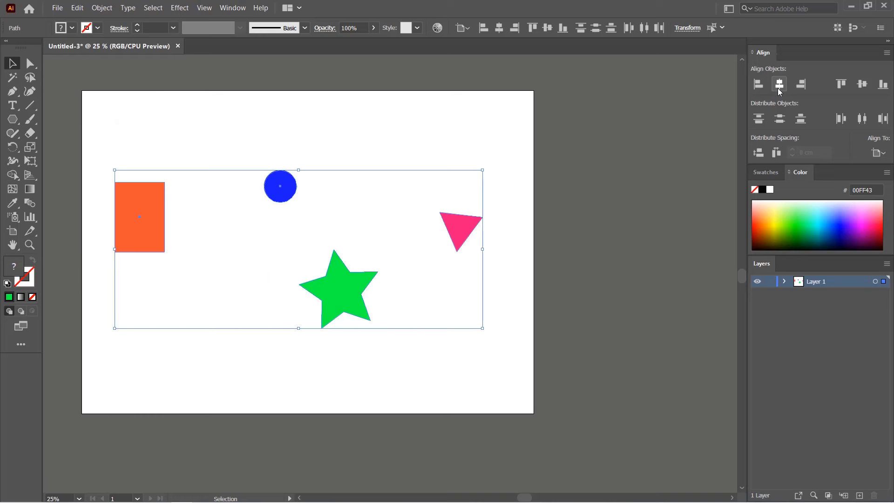
Try horizontal-centre alignment with vertical centre distribution, then undo
left_click(779, 86)
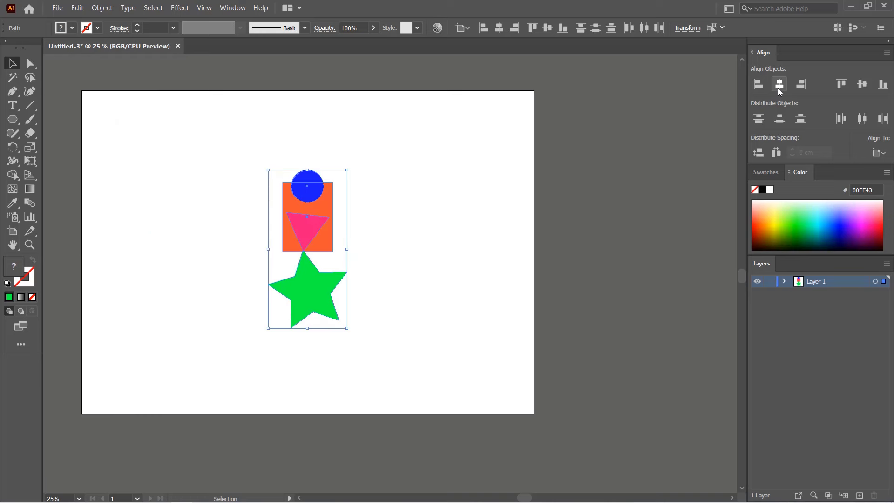
left_click(780, 119)
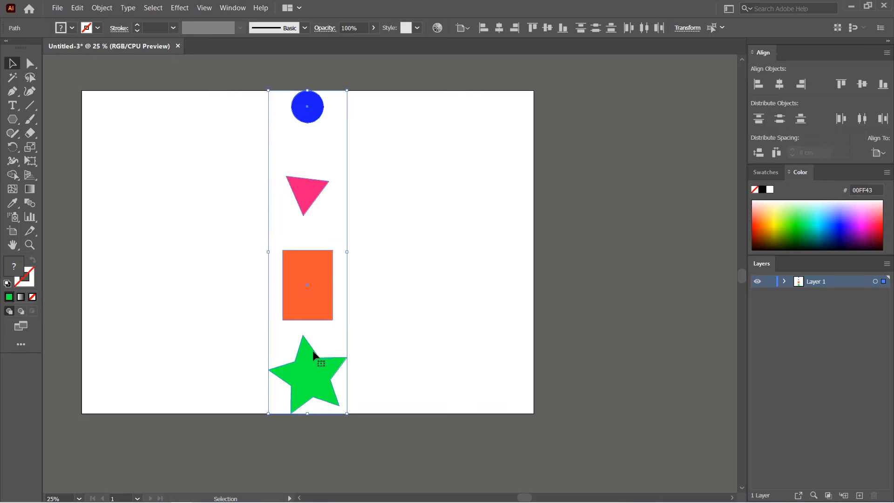
key("ctrl+z")
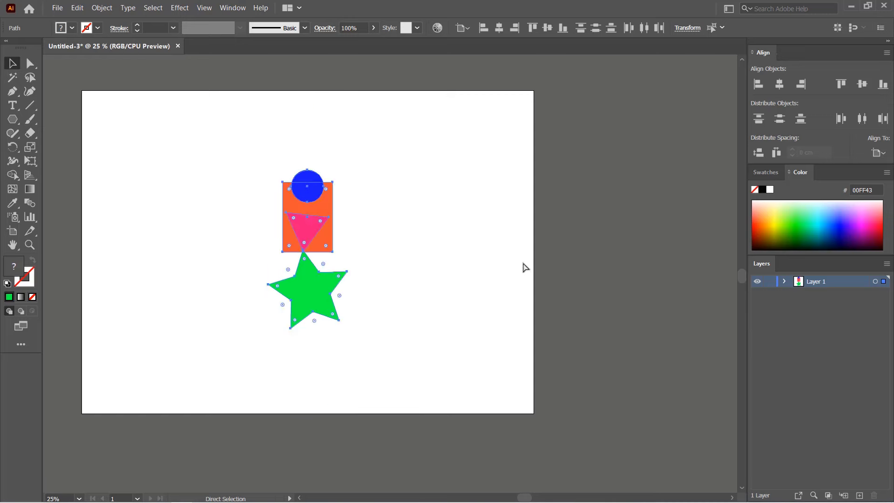
Try right alignment plus even vertical distribution on the artboard, then undo both
left_click(800, 84)
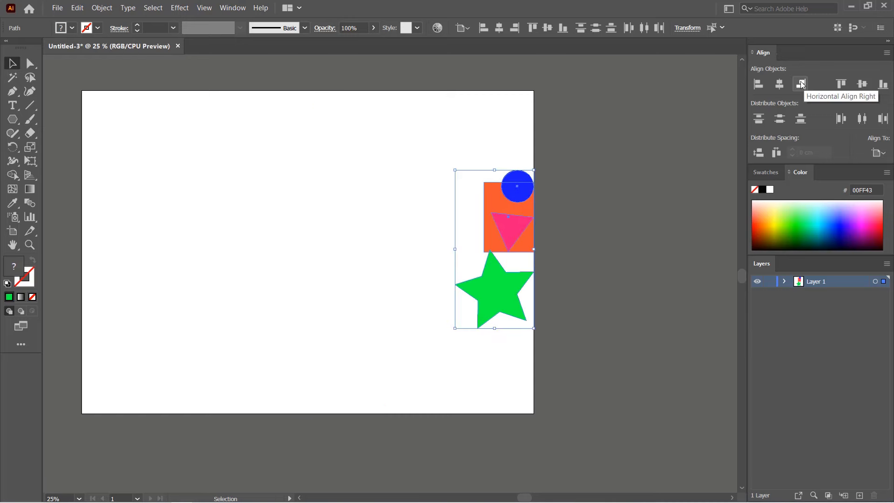
left_click(800, 119)
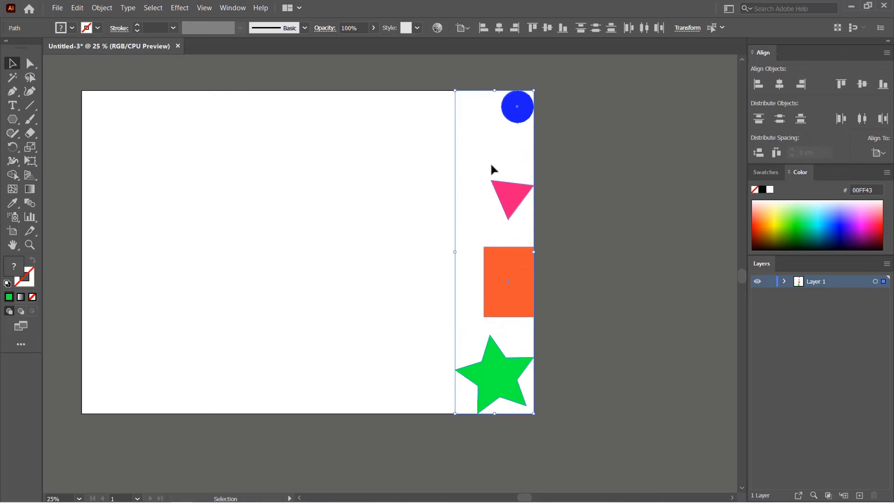
key("ctrl+z")
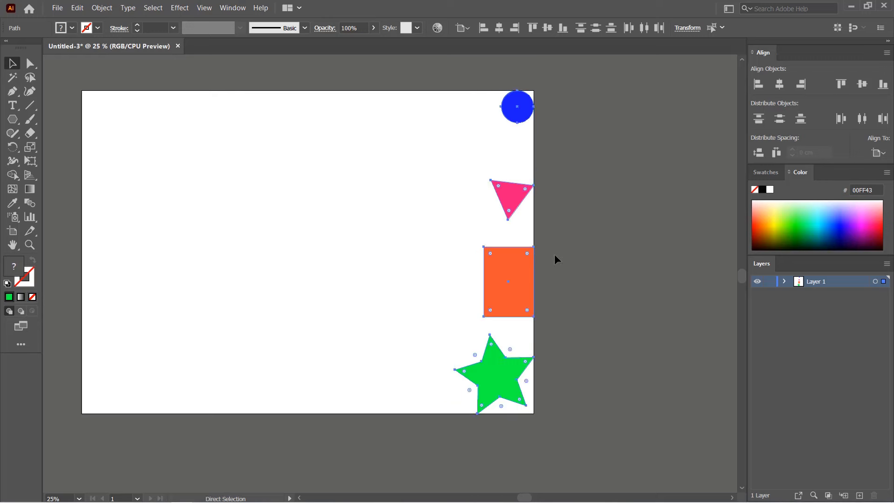
key("ctrl+z")
key("ctrl+z")
Try top alignment with horizontal distribution across the artboard, then undo both
left_click(840, 83)
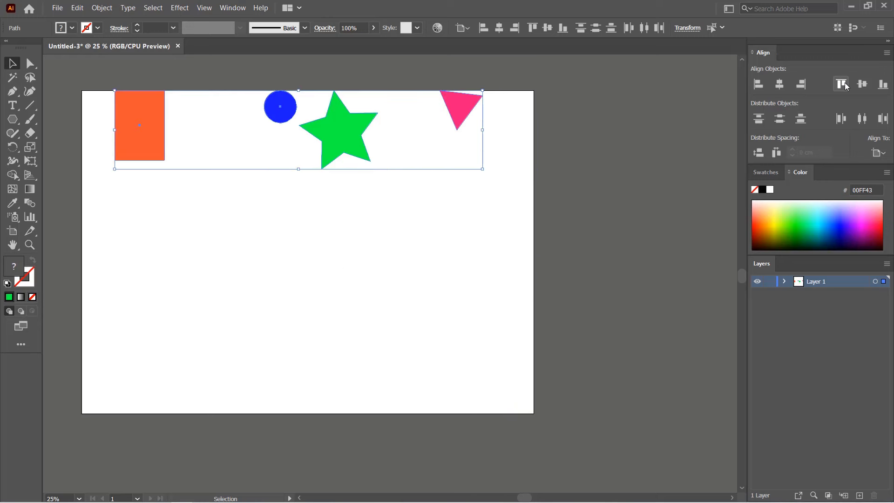
left_click(841, 120)
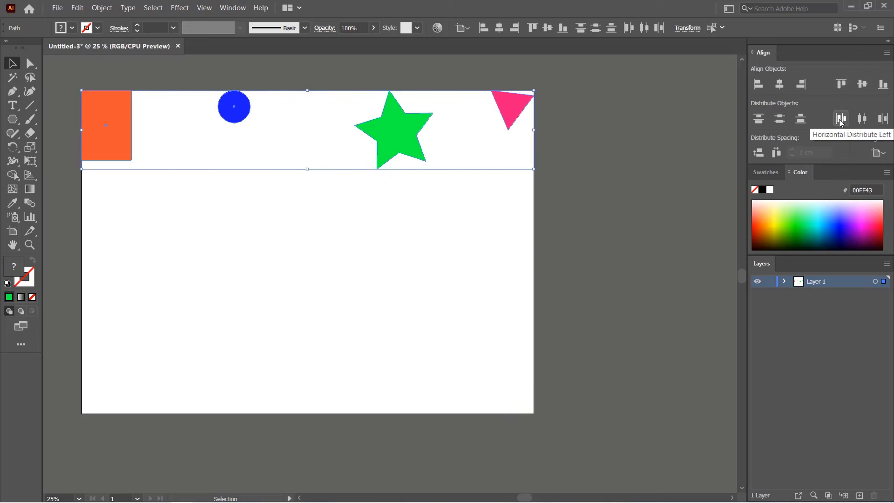
key("ctrl+z")
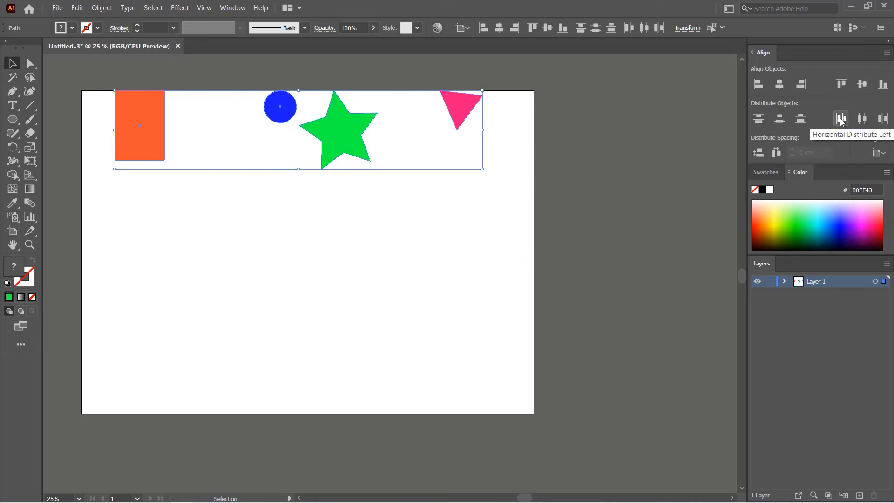
key("ctrl+z")
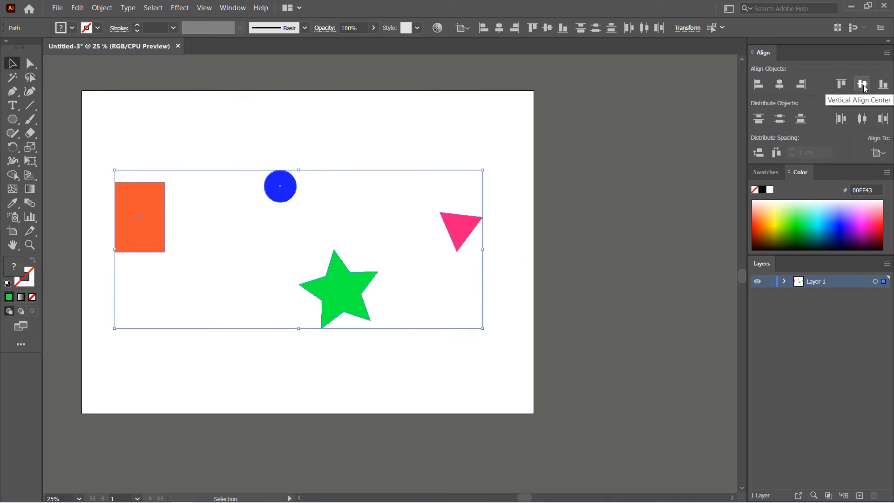
Try vertical-centre alignment with horizontal distribution, then undo both
left_click(863, 85)
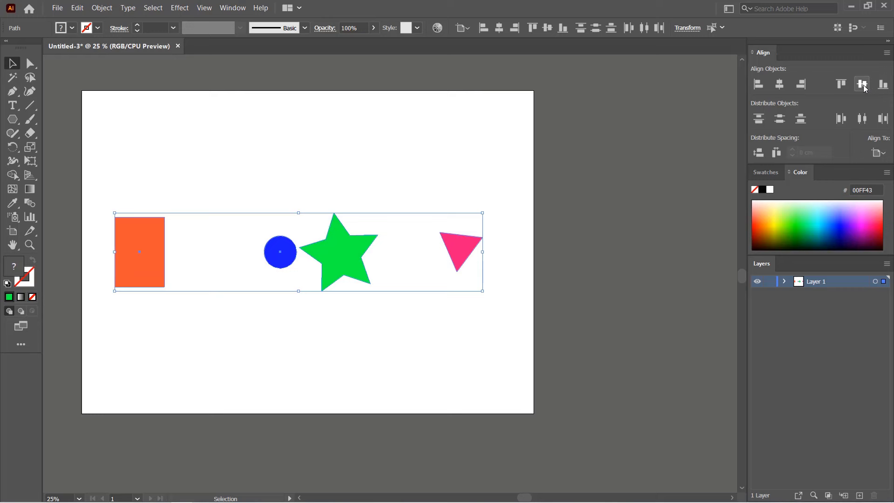
left_click(862, 119)
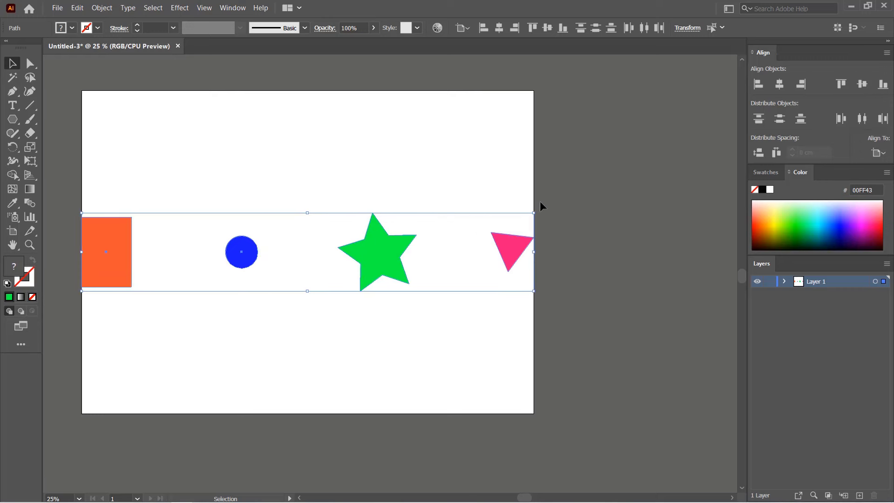
key("ctrl+z")
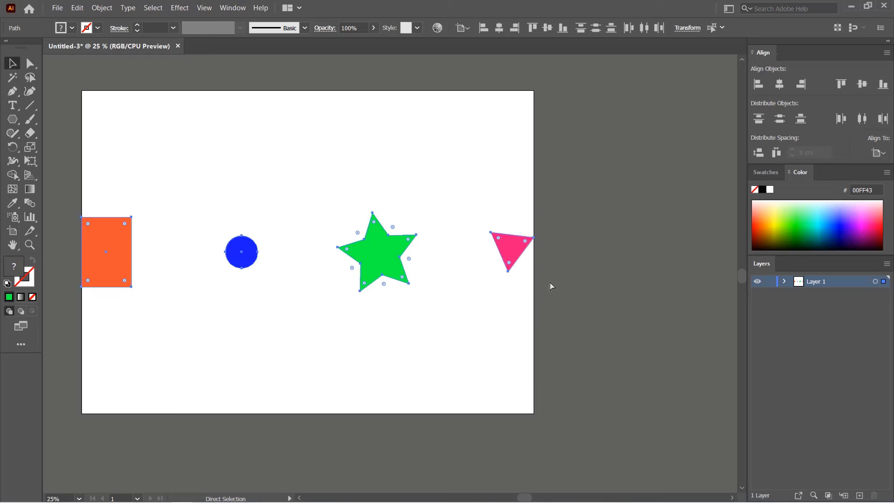
key("ctrl+z")
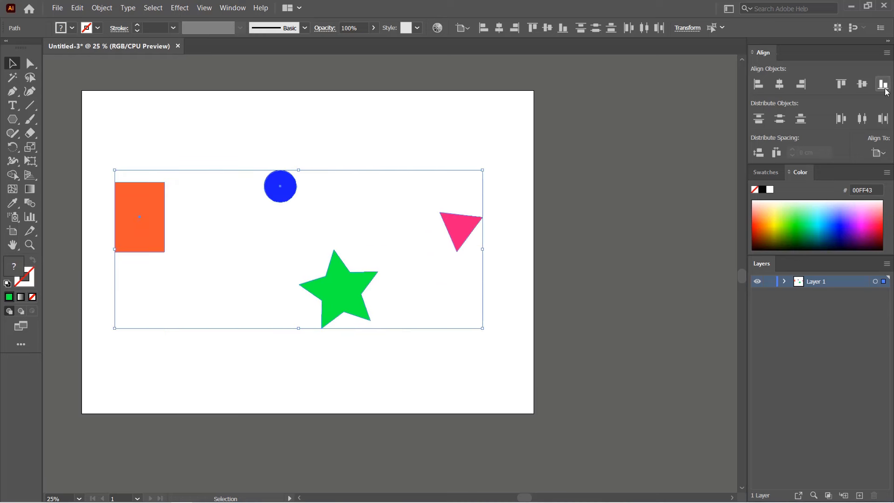
Try bottom alignment with horizontal distribution, then undo back to the scattered layout
left_click(884, 86)
left_click(883, 120)
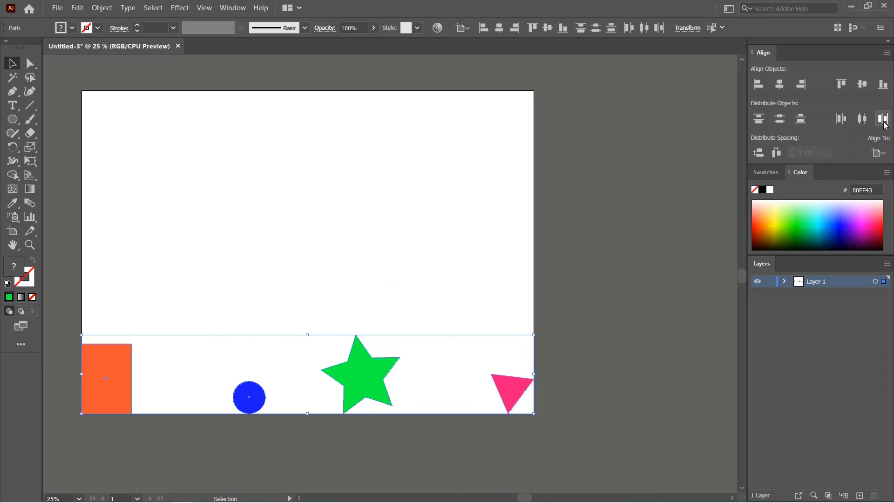
key("a")
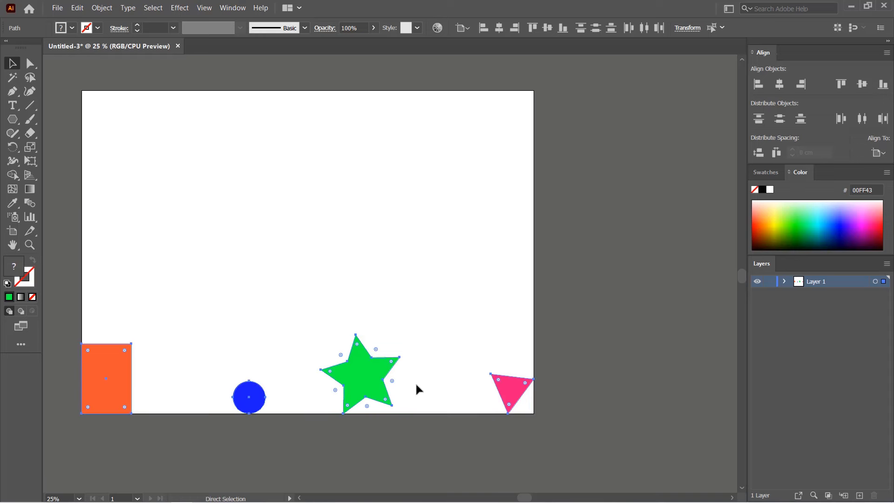
key("ctrl+z")
key("ctrl+z")
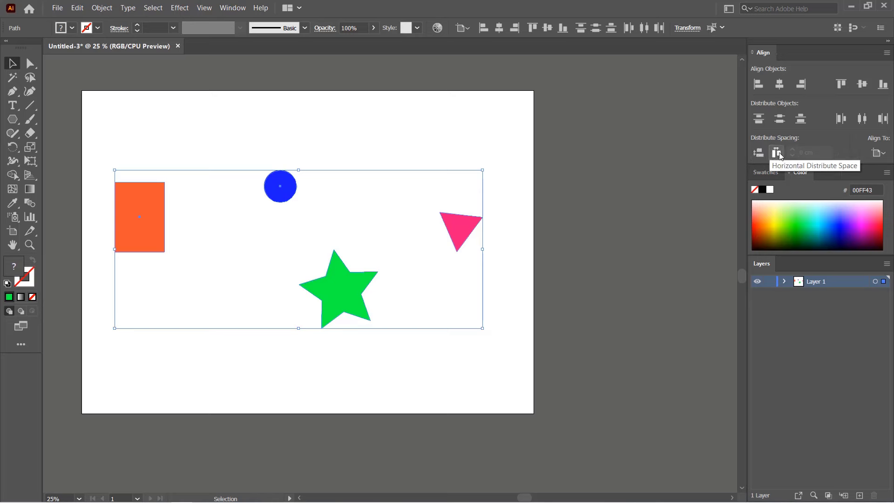
Apply Vertical Distribute Space relative to the artboard, then deselect the shapes
left_click(762, 154)
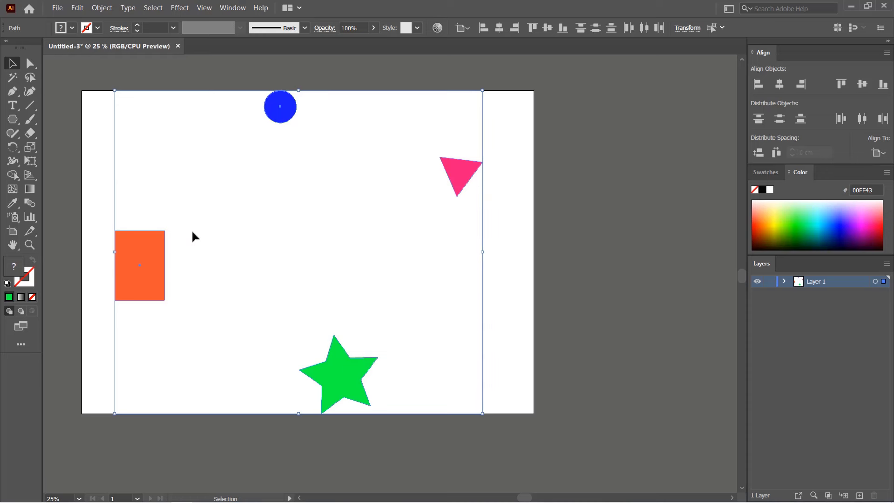
left_click(519, 250)
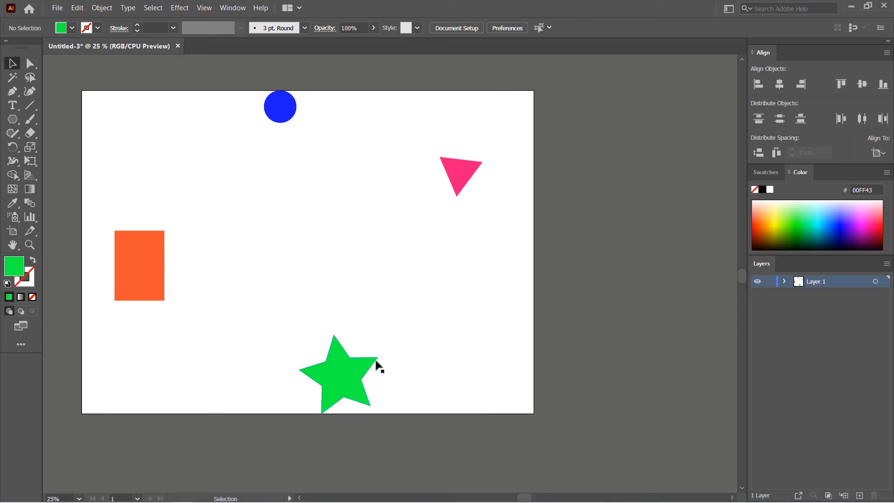